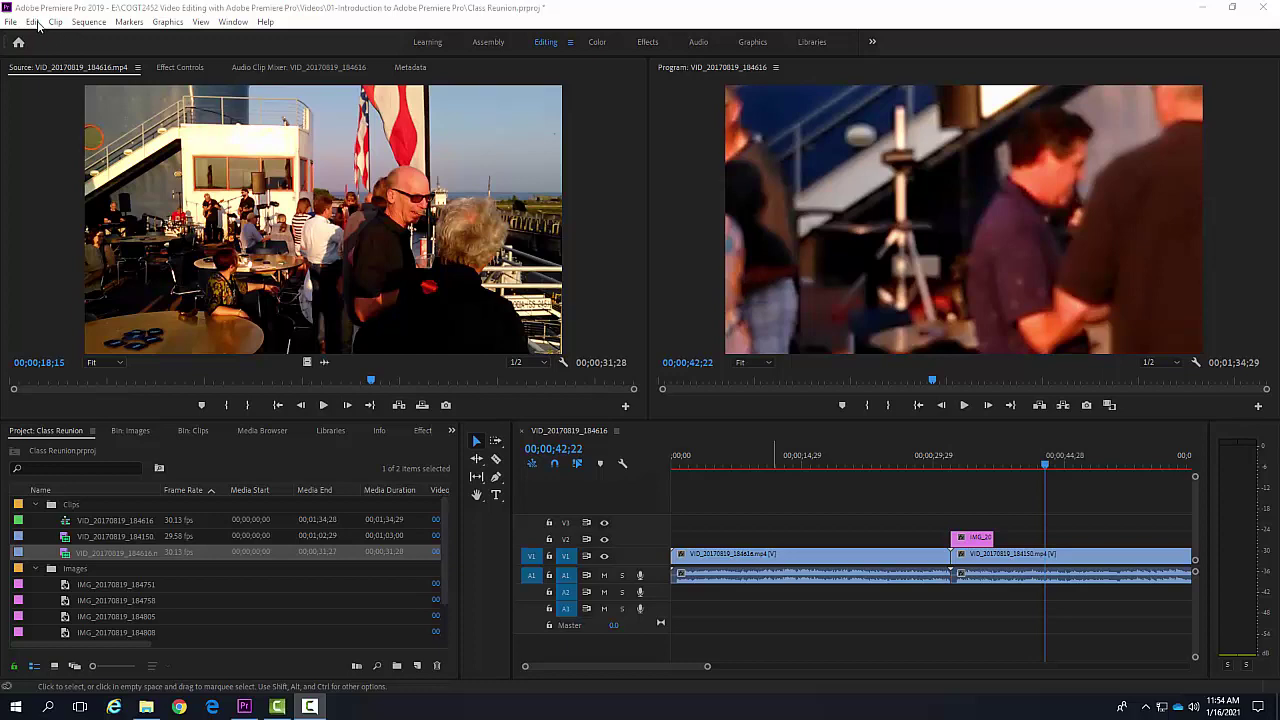
# - Open the keyboard shortcuts editor and review the available keyboard layout presets, keeping Adobe Premiere Pro Default
pyautogui.click(33, 22)
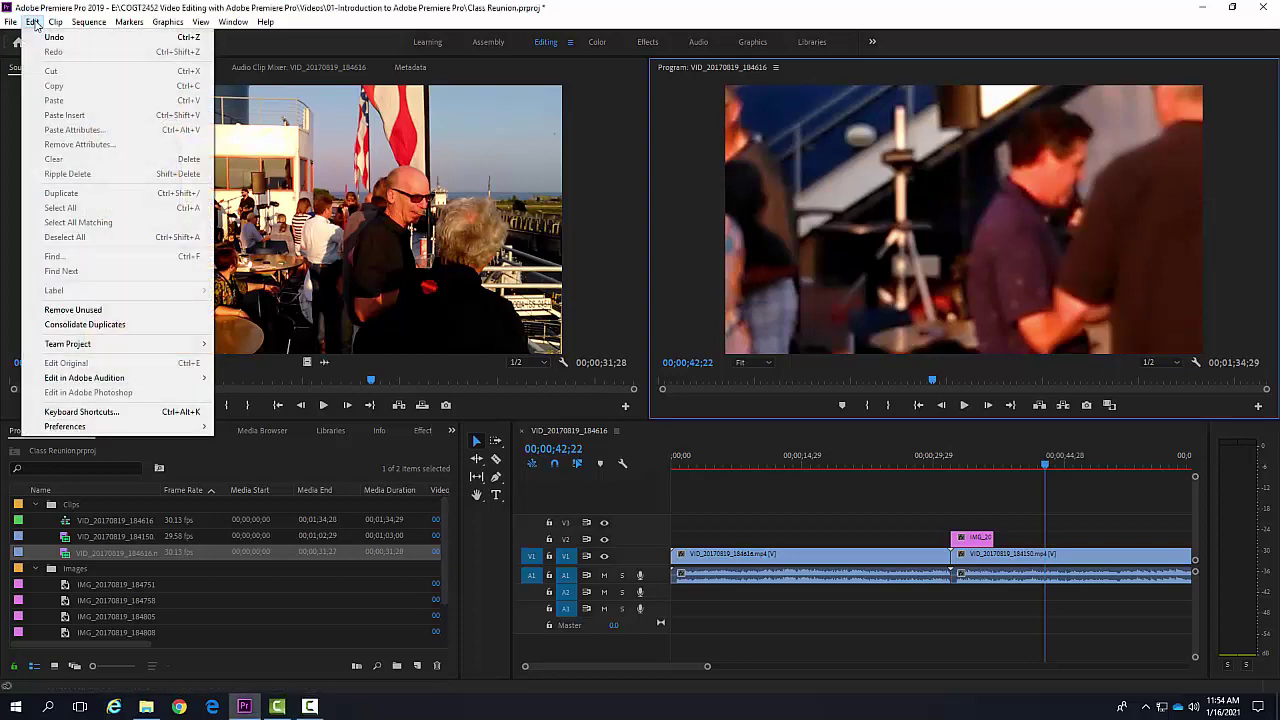
pyautogui.click(80, 412)
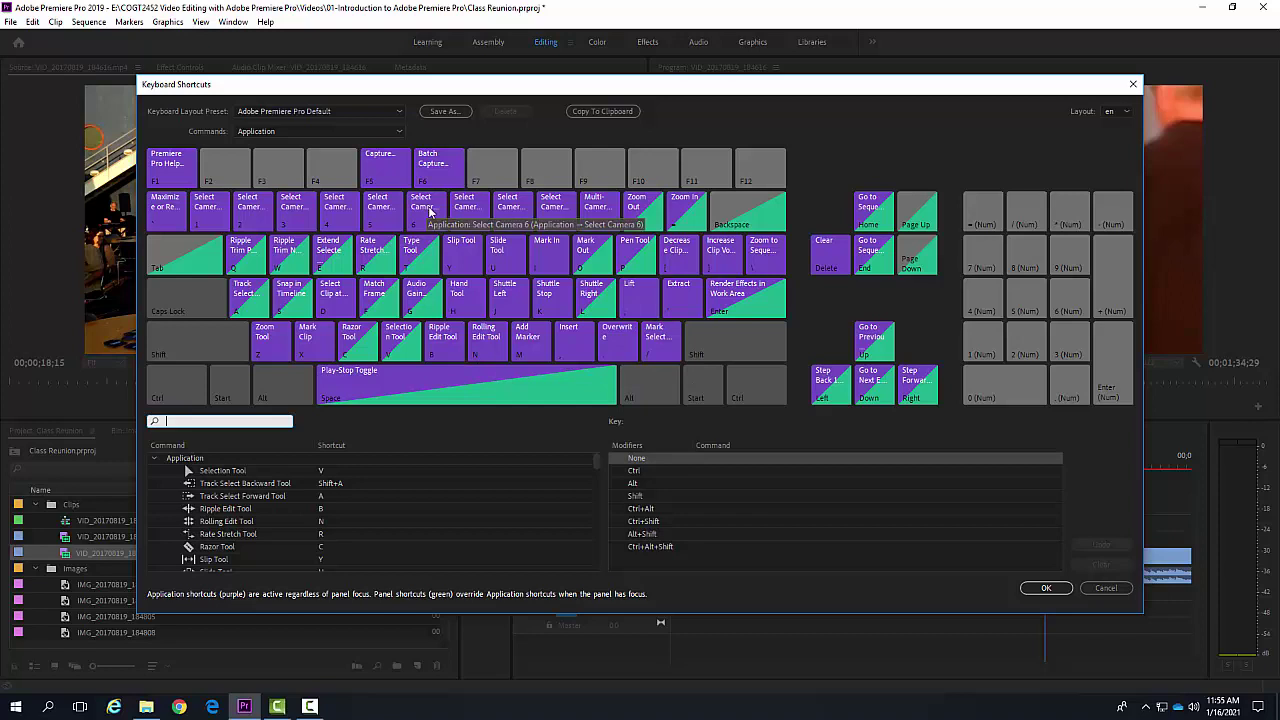
pyautogui.click(399, 116)
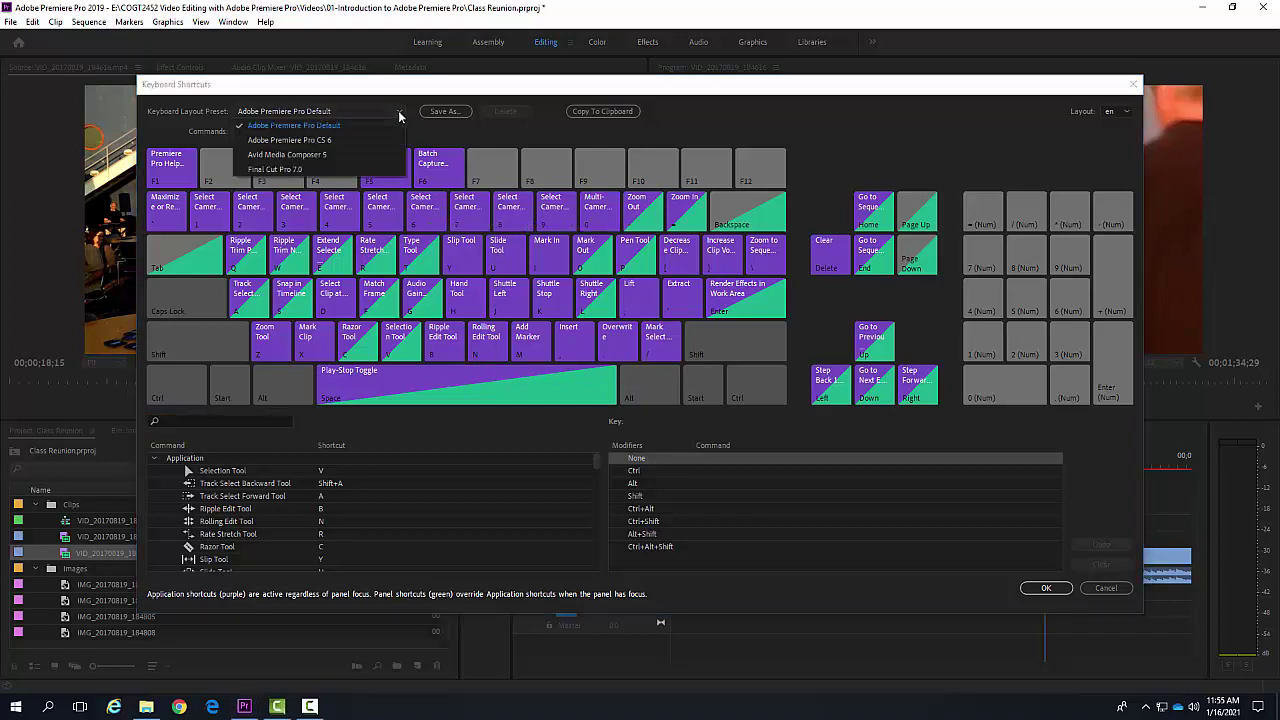
pyautogui.click(400, 117)
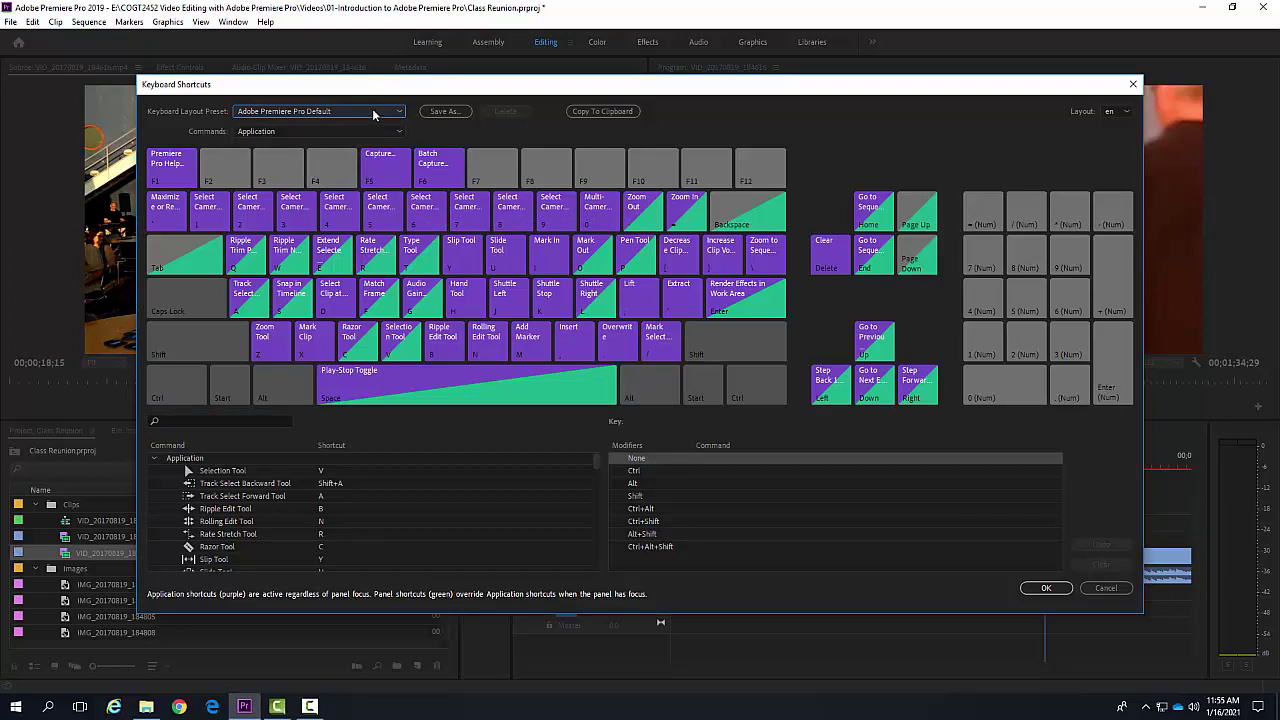
# - Save the keyboard layout as a new preset, replacing "New" in the suggested name "New Custom Key Set" with the owner's first name
pyautogui.click(444, 112)
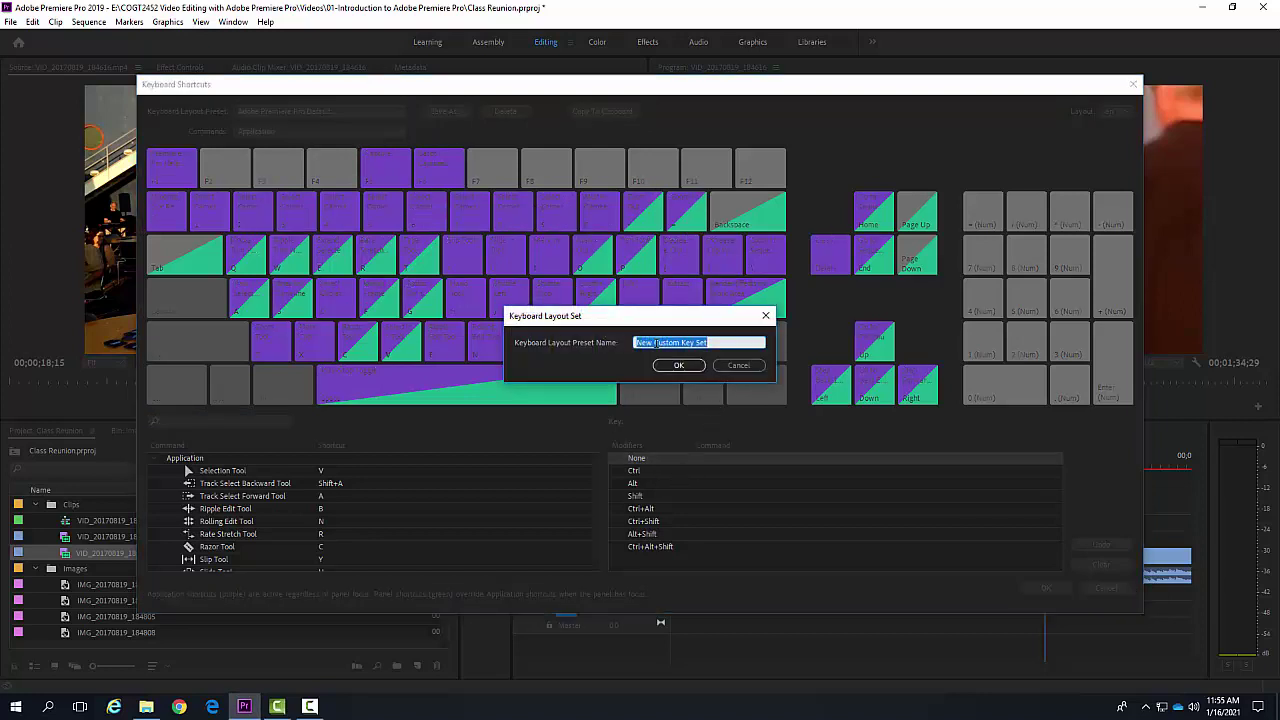
pyautogui.click(656, 343)
pyautogui.moveTo(619, 342); pyautogui.dragTo(582, 342)
pyautogui.write('Jophn')
pyautogui.moveTo(657, 342); pyautogui.dragTo(647, 342)
pyautogui.press('BackSpace')
pyautogui.press('BackSpace')
pyautogui.write('hn')
pyautogui.click(680, 367)
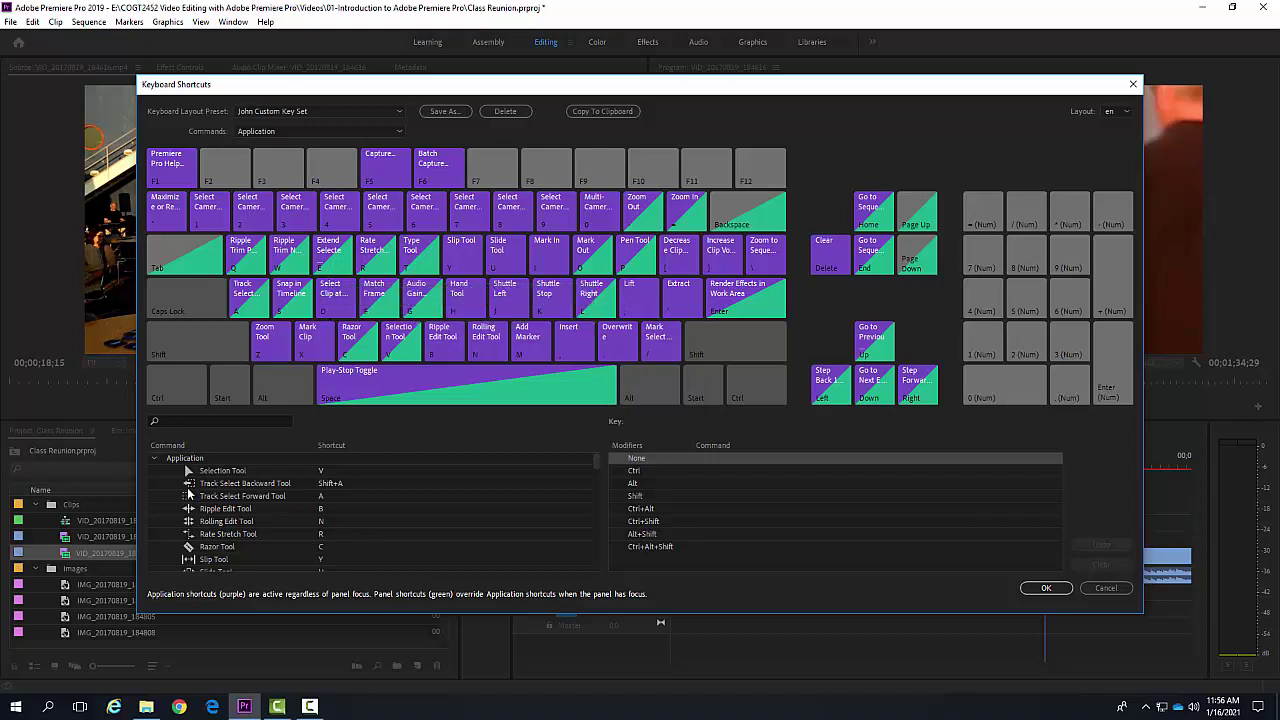
# - Expand the Window command group in the shortcut list and select its Capture command
pyautogui.scroll(-5, 188, 490)
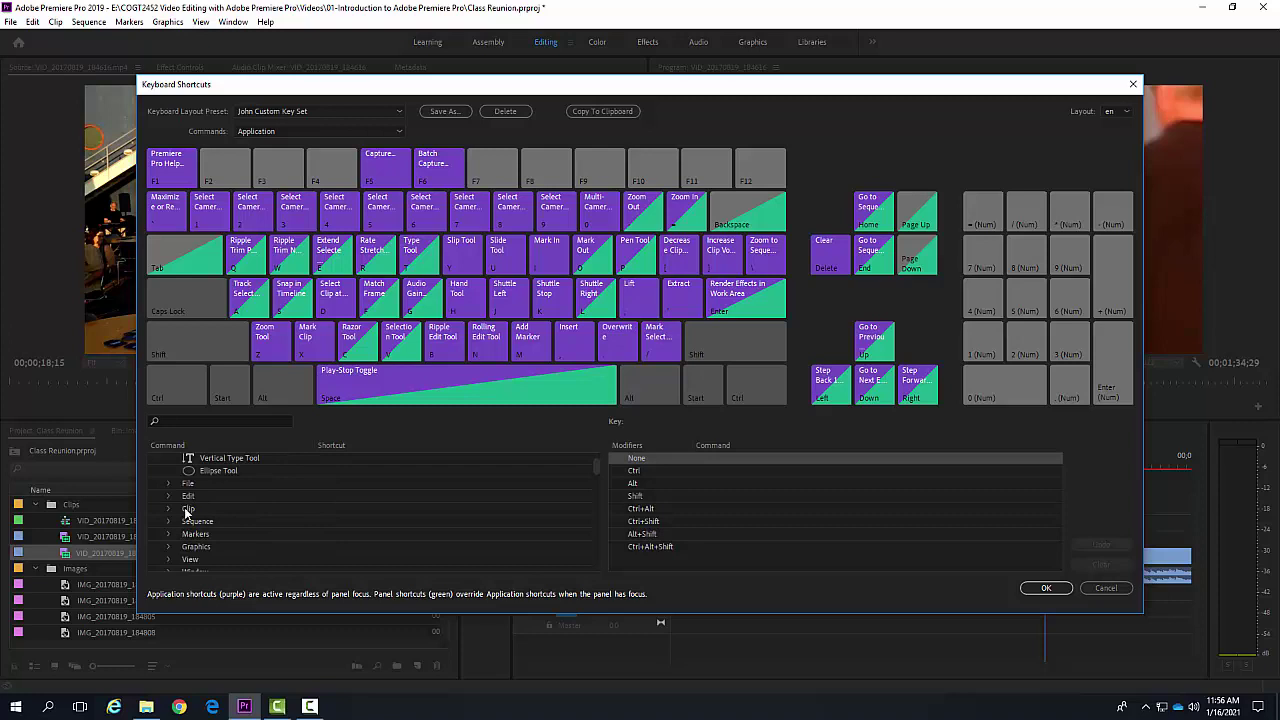
pyautogui.scroll(-1, 200, 546)
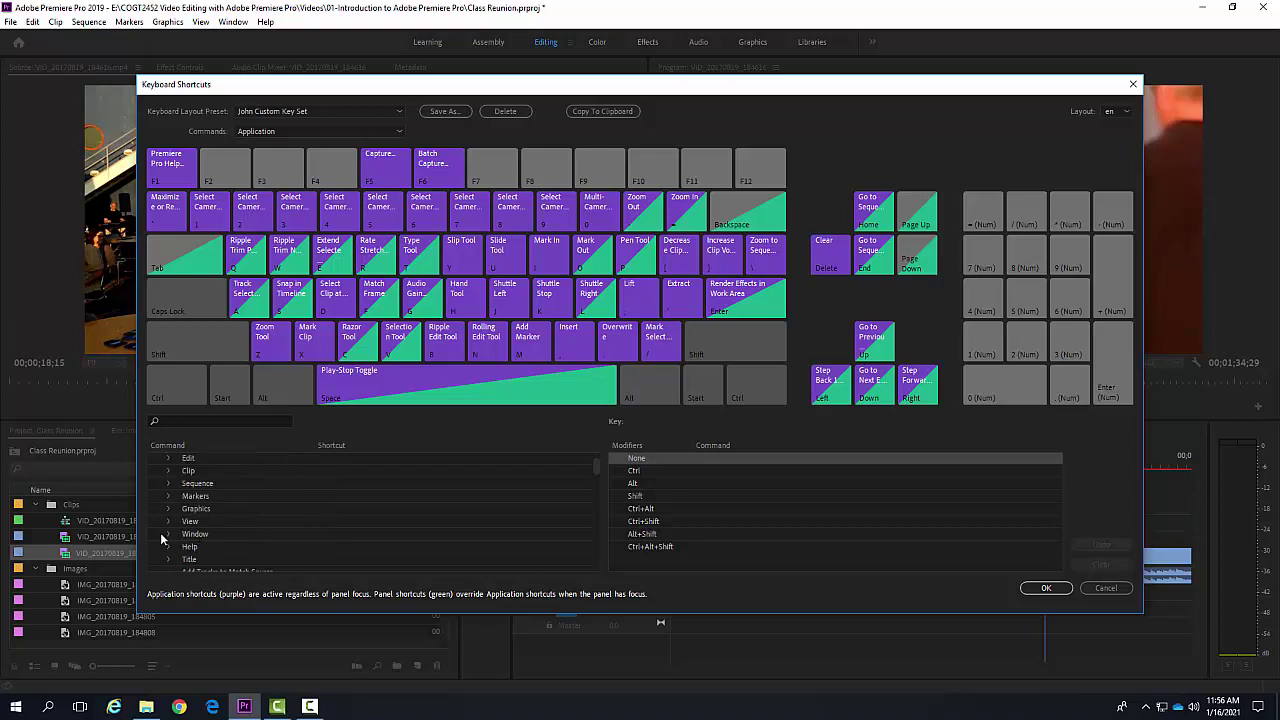
pyautogui.click(172, 543)
pyautogui.scroll(-3, 200, 540)
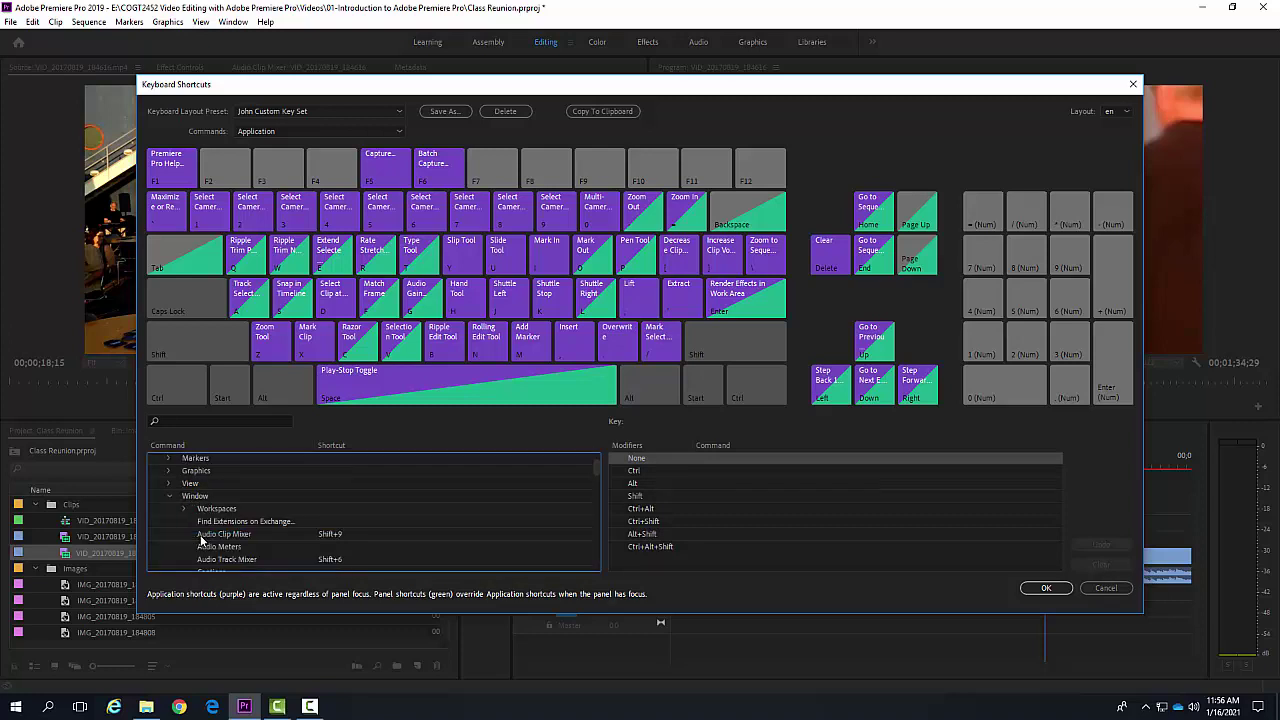
pyautogui.click(212, 510)
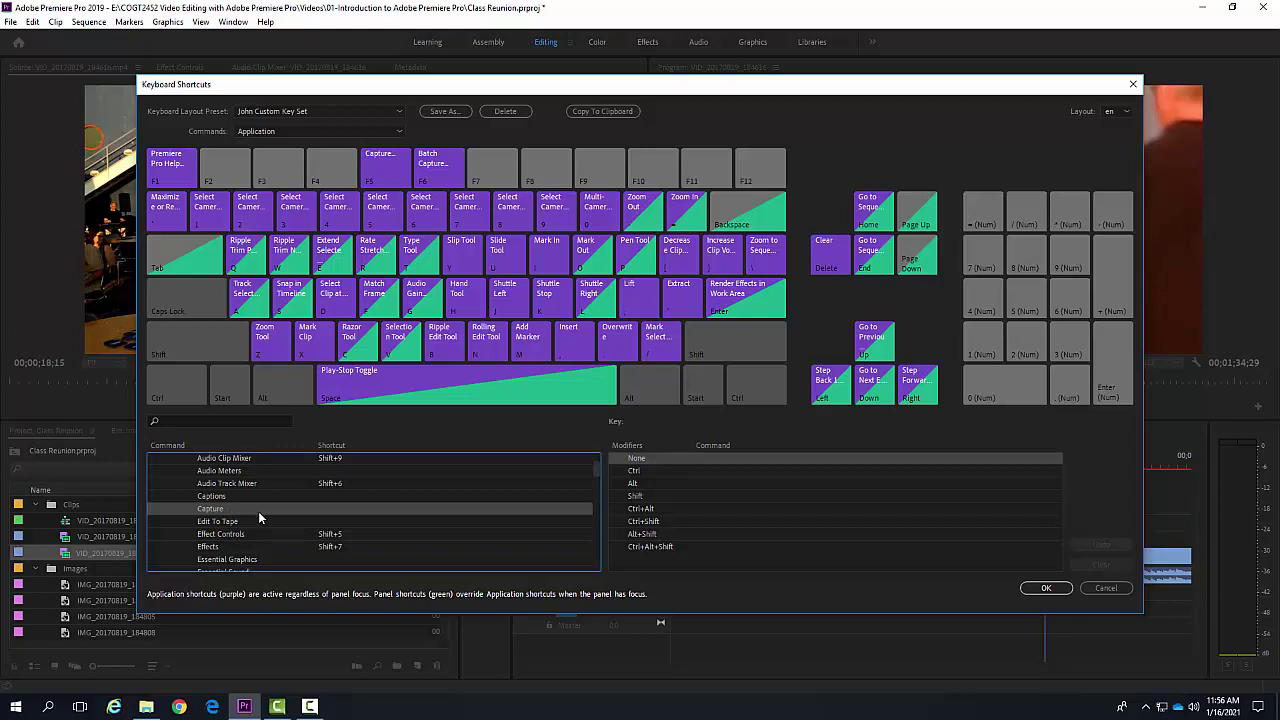
# - Examine the commands assigned to the J key and to the Ctrl and Ctrl+Shift modifiers
pyautogui.click(505, 305)
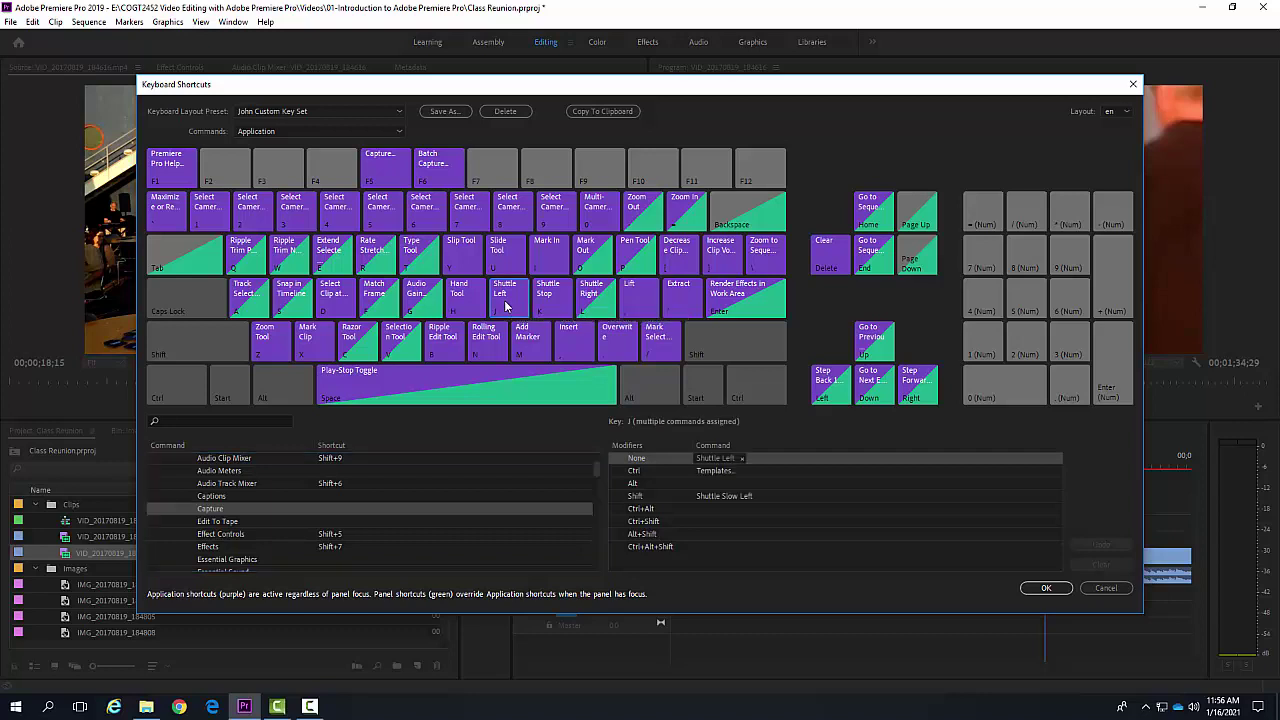
pyautogui.click(285, 511)
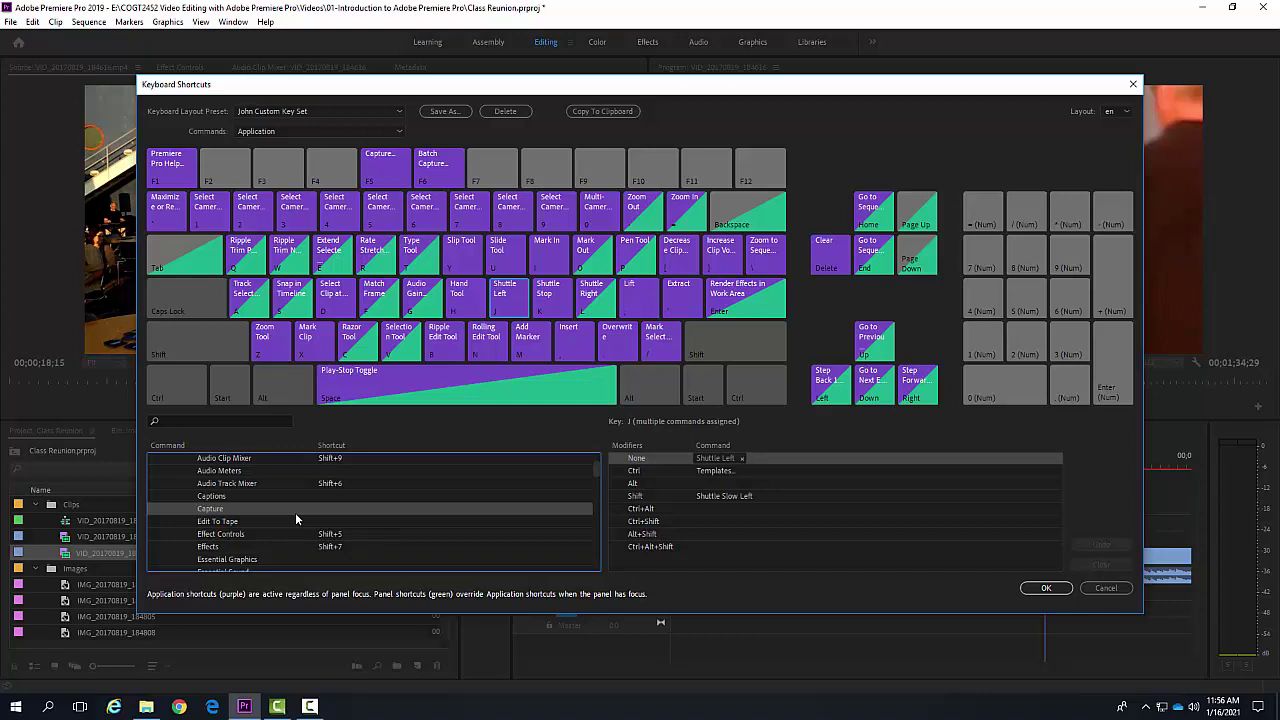
pyautogui.press('ctrl')
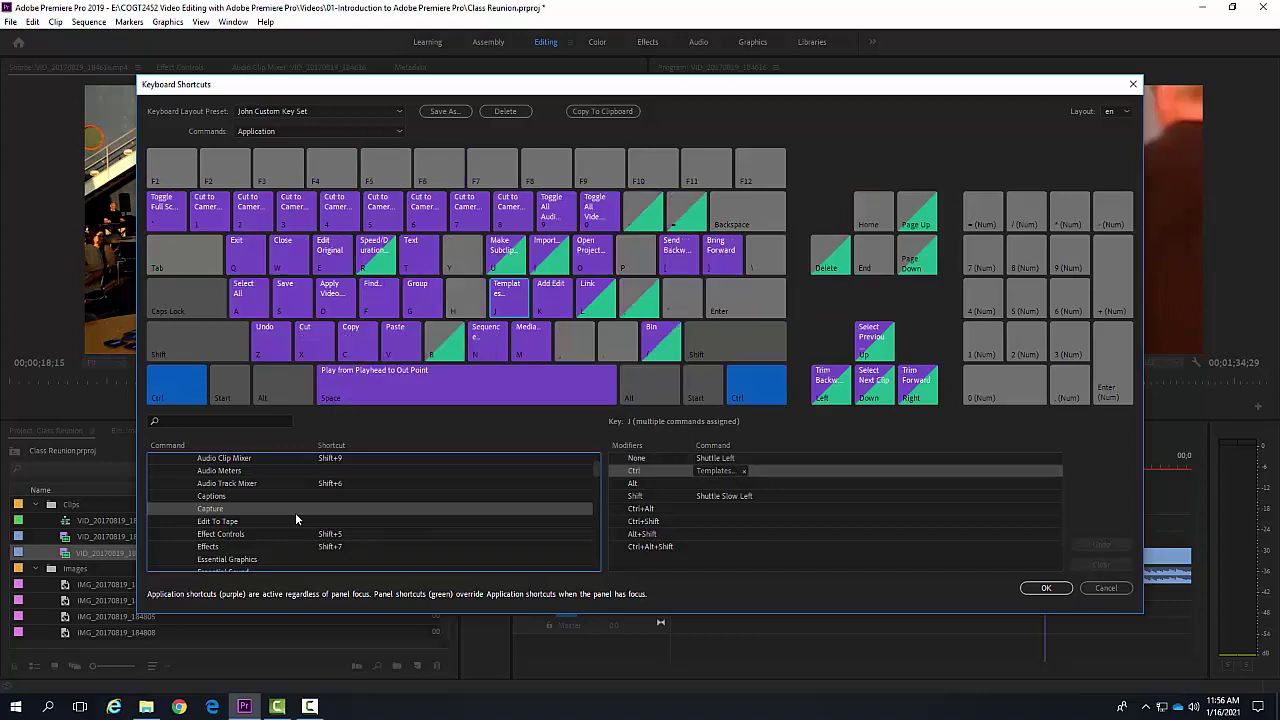
pyautogui.hotkey('ctrl', 'shift')
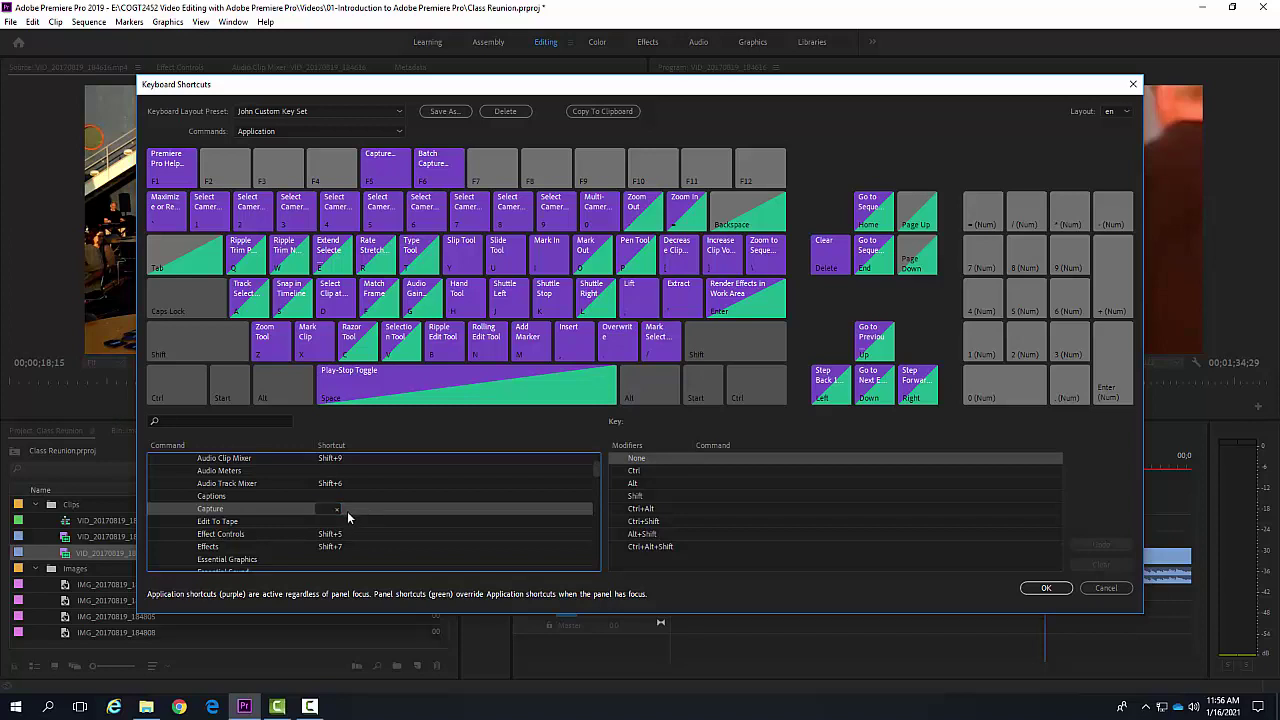
# - Assign Ctrl+Shift+J as the shortcut for the Window group's Capture command and apply the shortcut changes
pyautogui.click(330, 510)
pyautogui.press('ctrl')
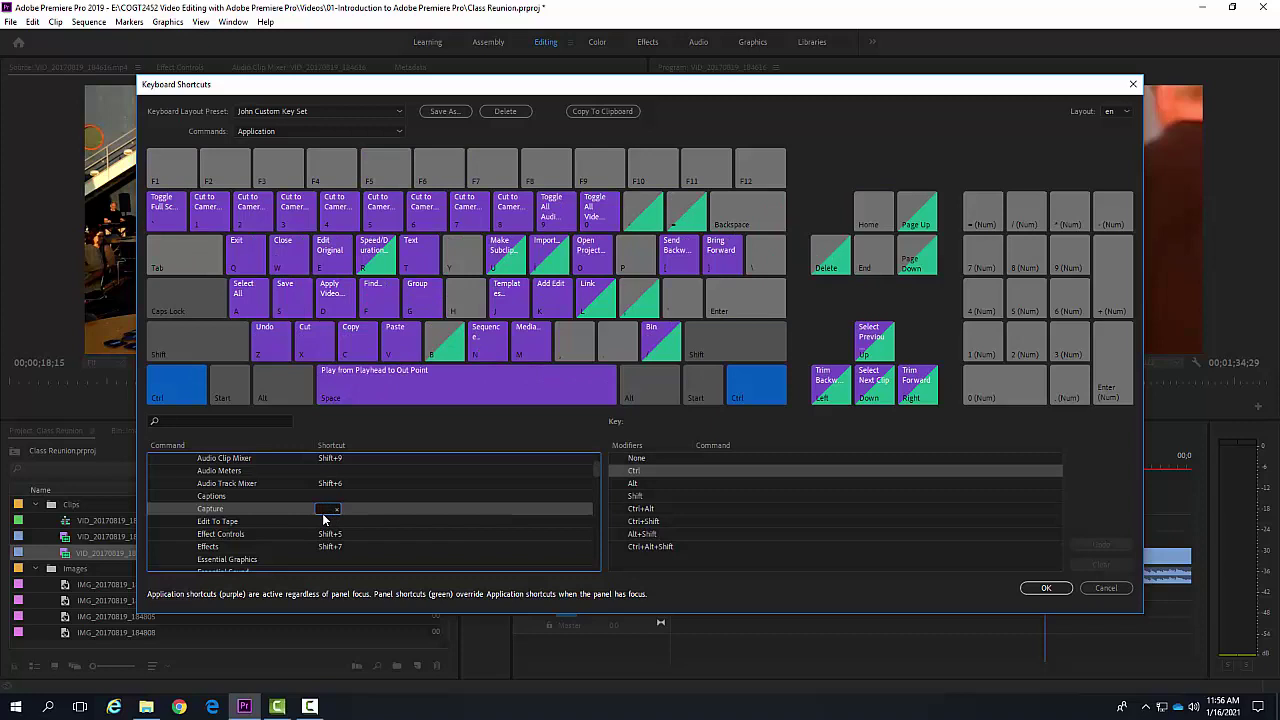
pyautogui.hotkey('ctrl', 'shift', 'j')
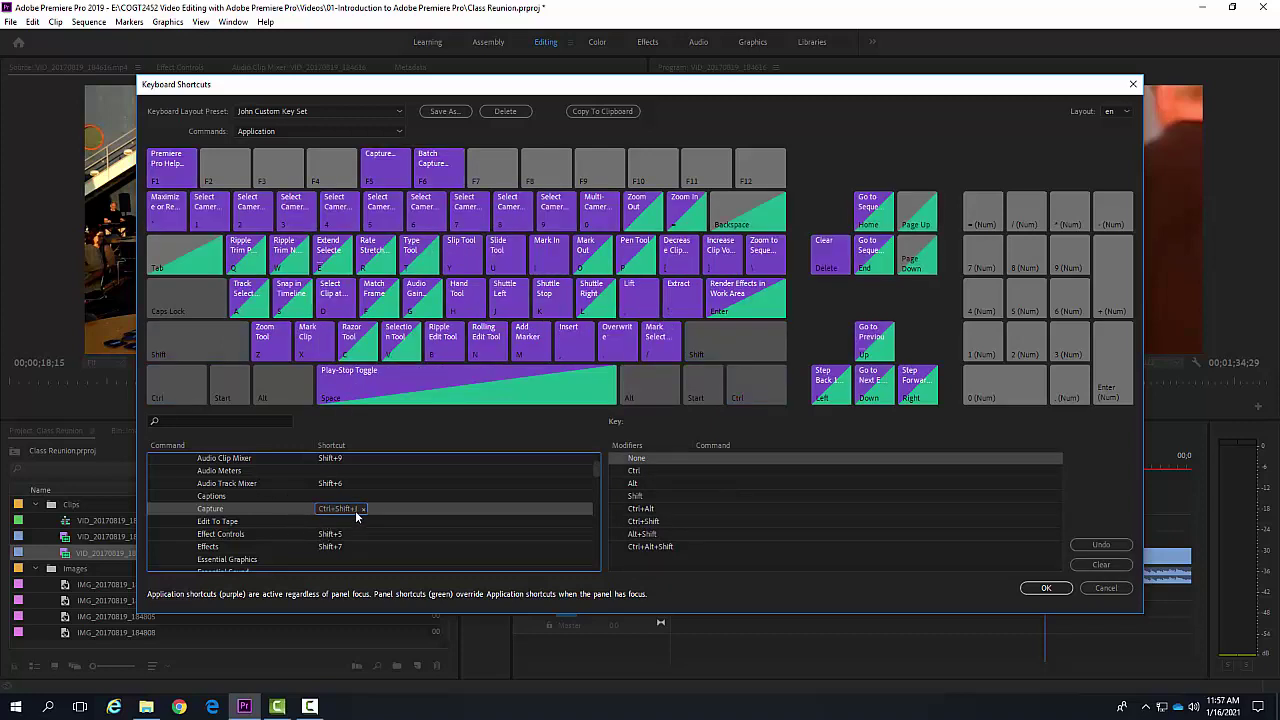
pyautogui.click(1046, 588)
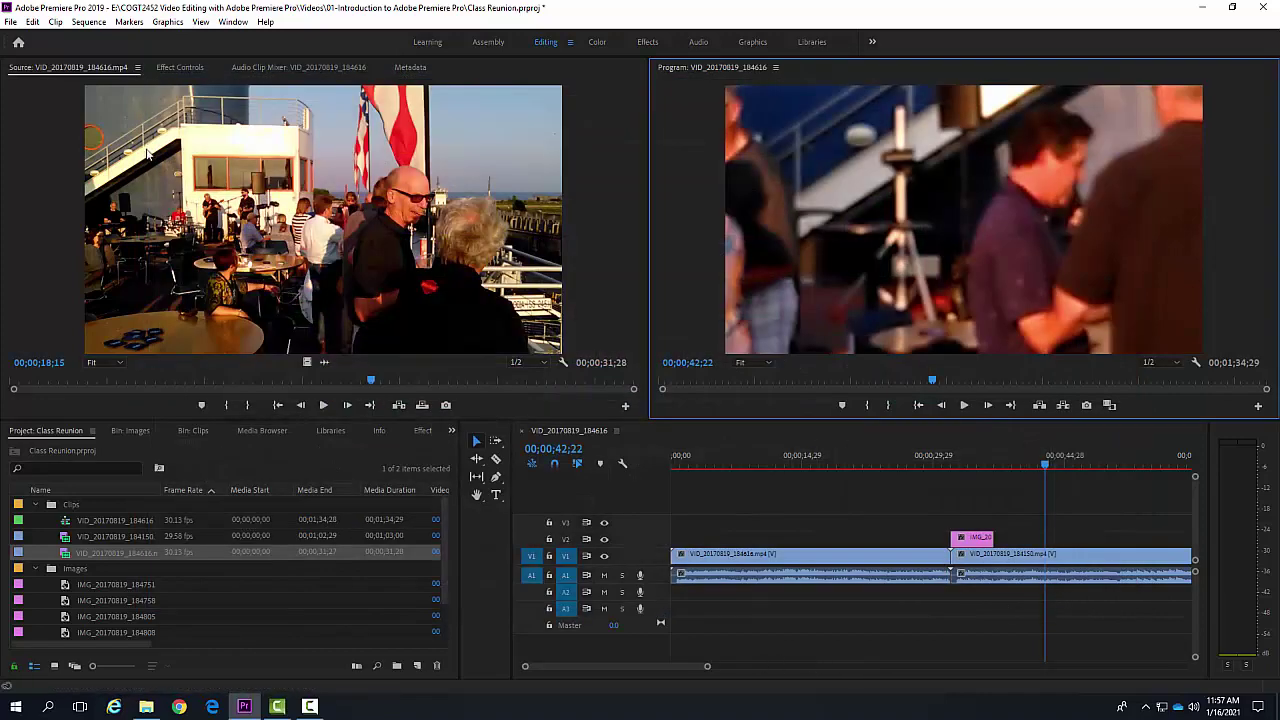
# - Reopen the keyboard shortcuts editor and switch the layout preset from the custom set to Adobe Premiere Pro Default
pyautogui.click(33, 22)
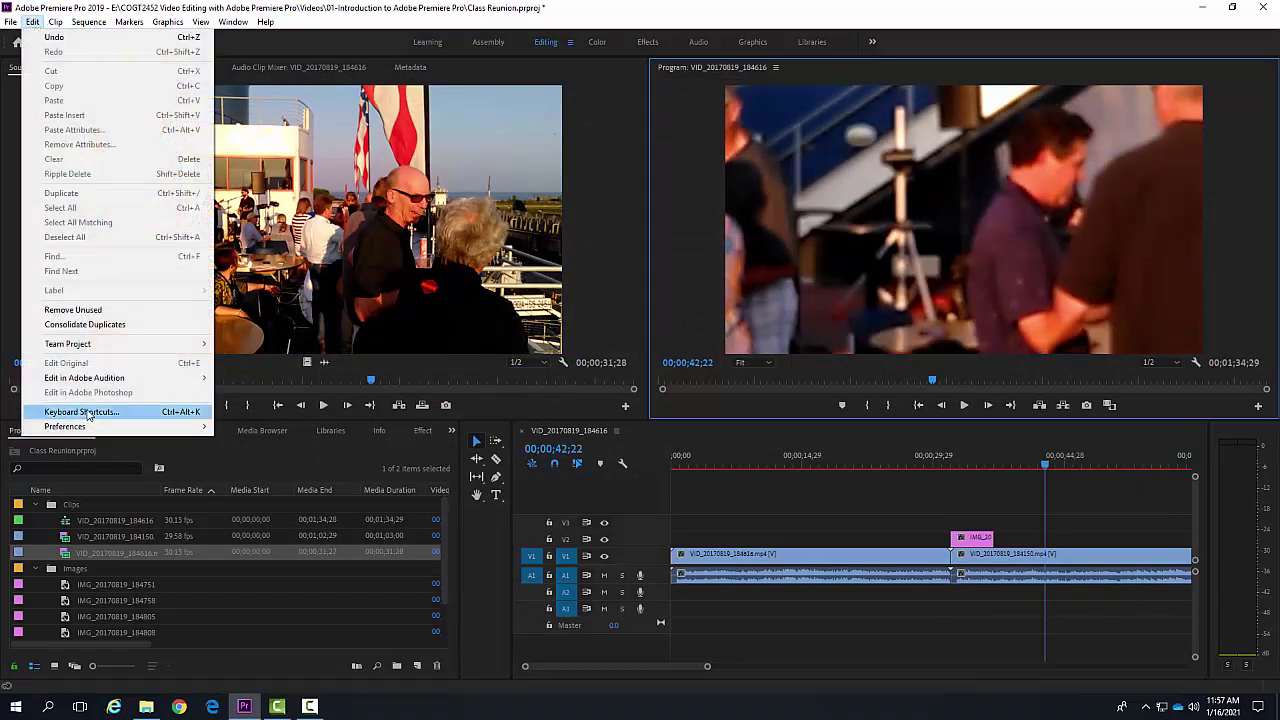
pyautogui.click(86, 413)
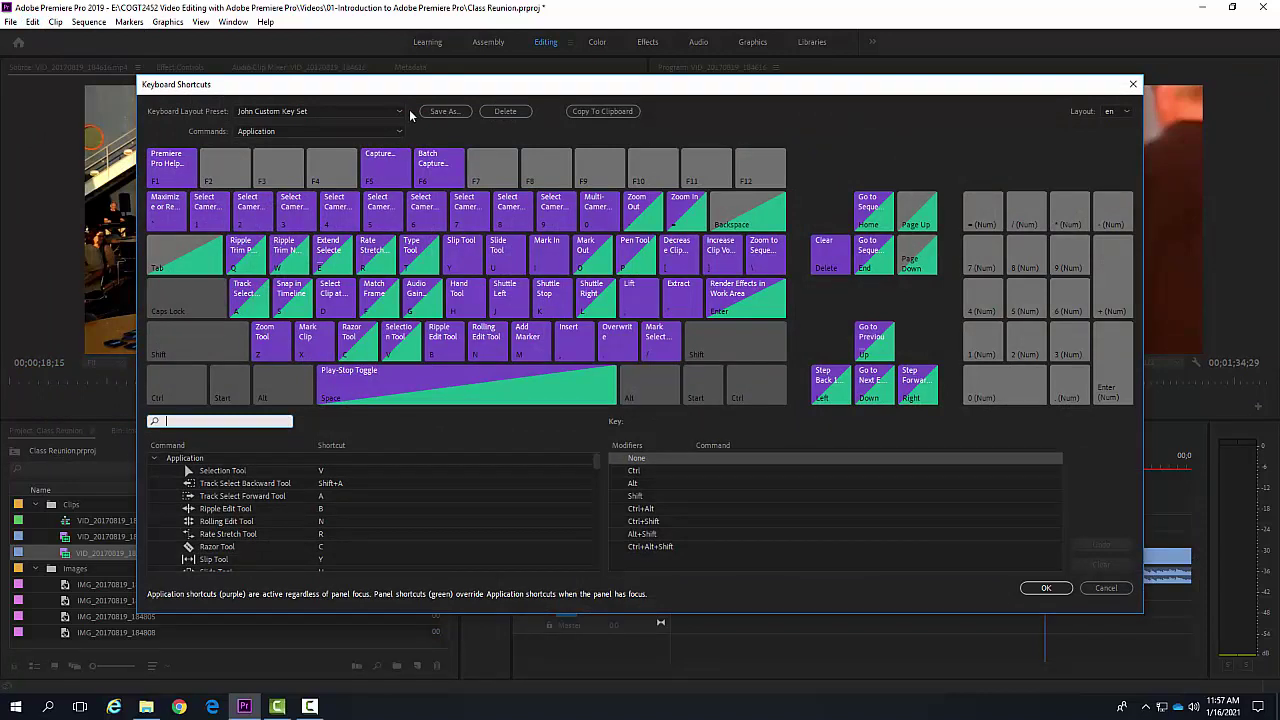
pyautogui.click(405, 113)
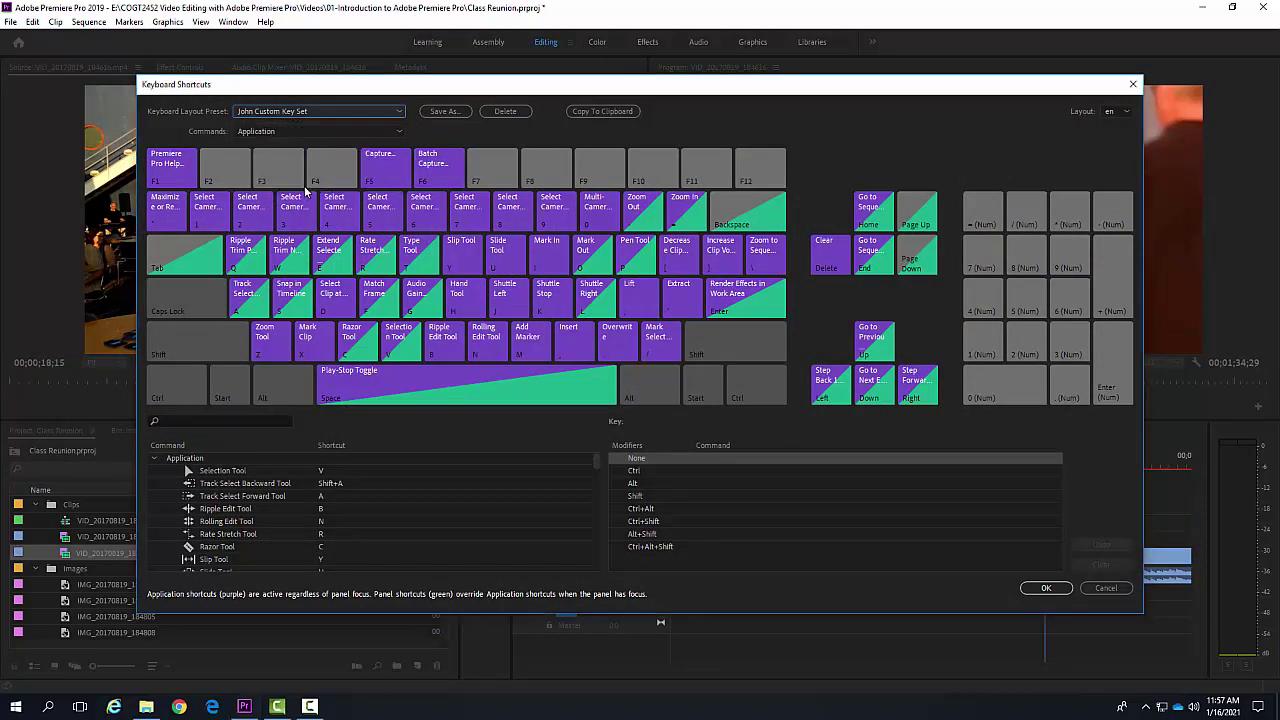
pyautogui.click(308, 185)
pyautogui.click(400, 114)
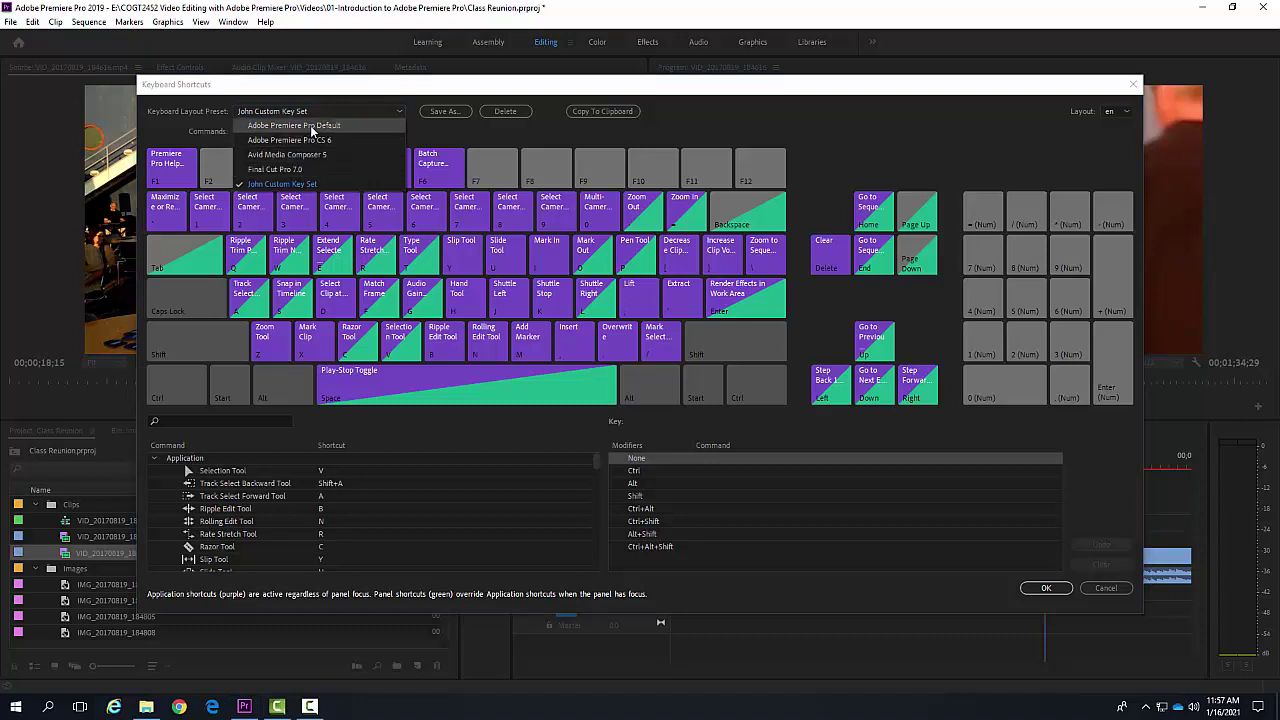
pyautogui.click(311, 127)
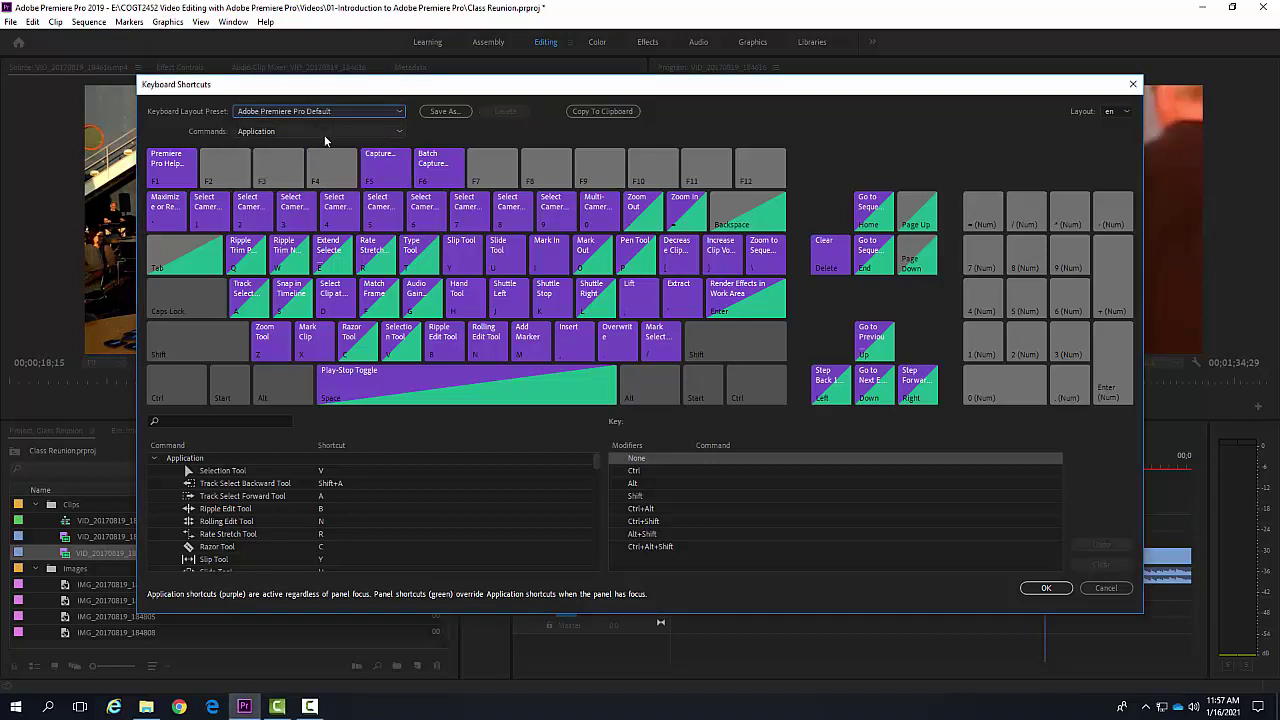